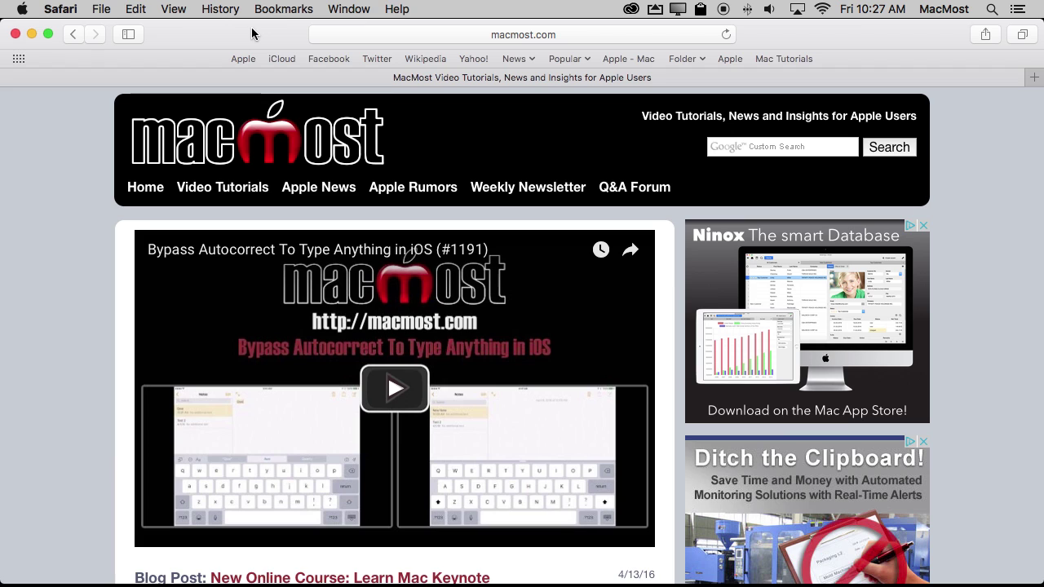
# Turn on Show Develop menu in menu bar in Safari's Advanced preferences, then open the Develop menu
pyautogui.click(62, 6)
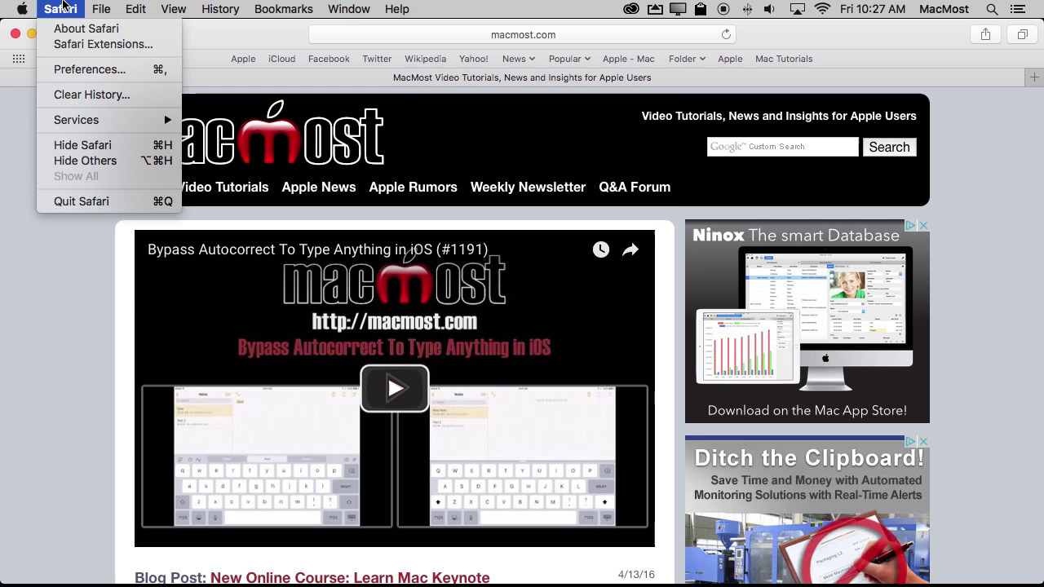
pyautogui.click(84, 71)
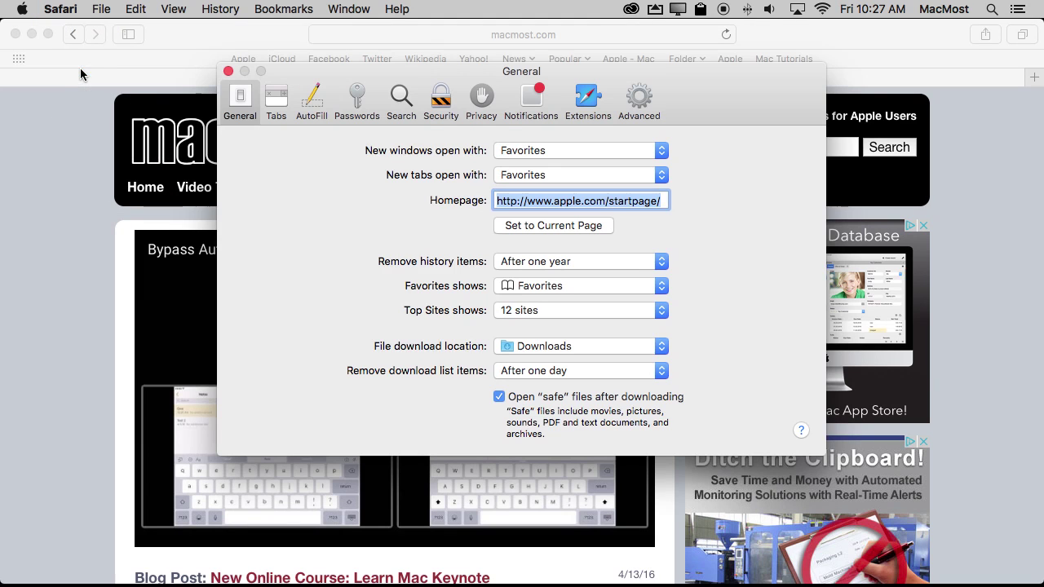
pyautogui.click(654, 113)
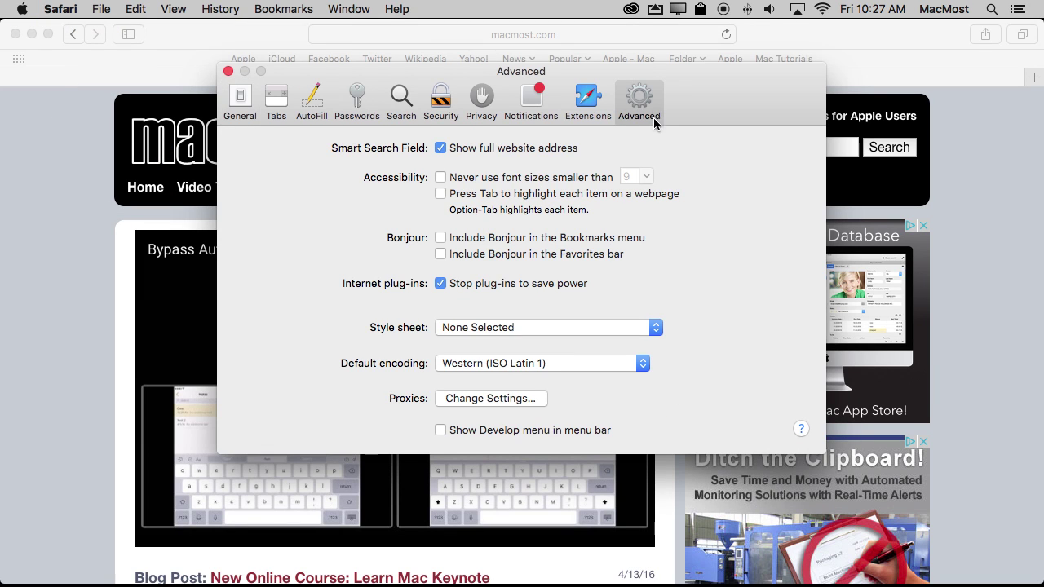
pyautogui.click(441, 430)
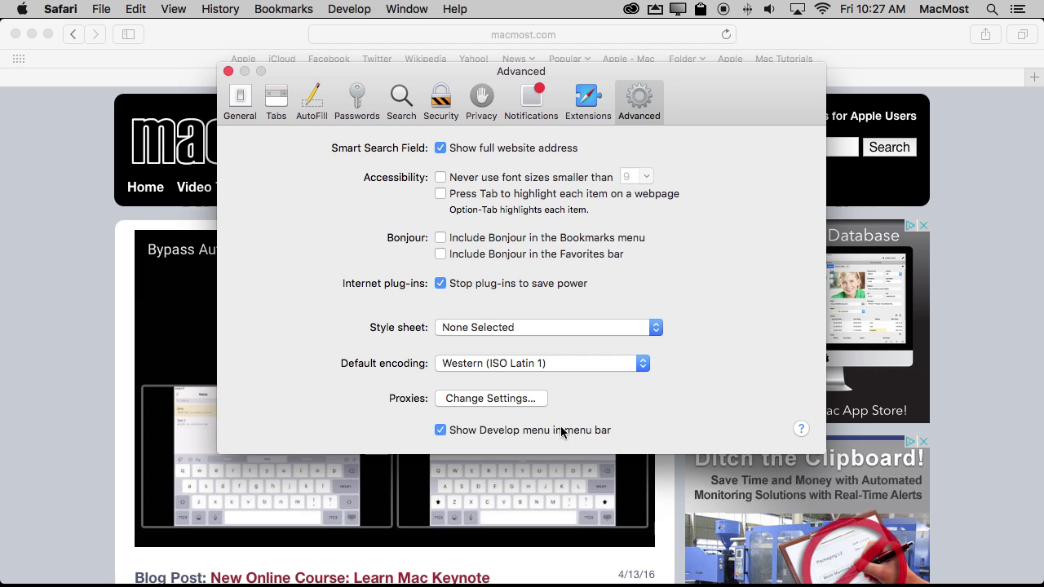
pyautogui.click(229, 71)
pyautogui.click(345, 8)
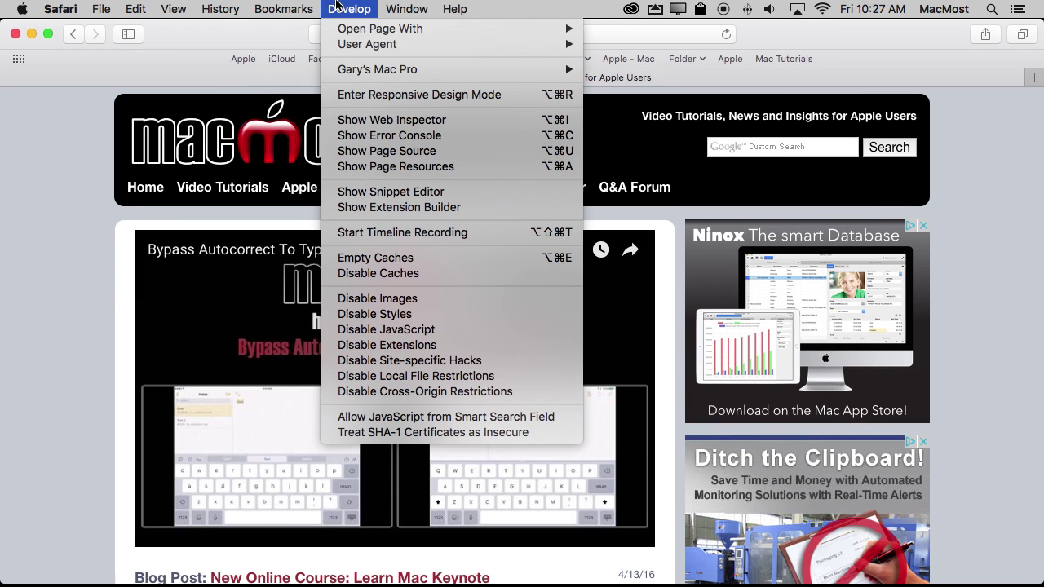
# Enter Responsive Design Mode and preview at iPhone 4s, iPad mini 4, then iPad Air 2 (1024 × 768)
pyautogui.click(373, 96)
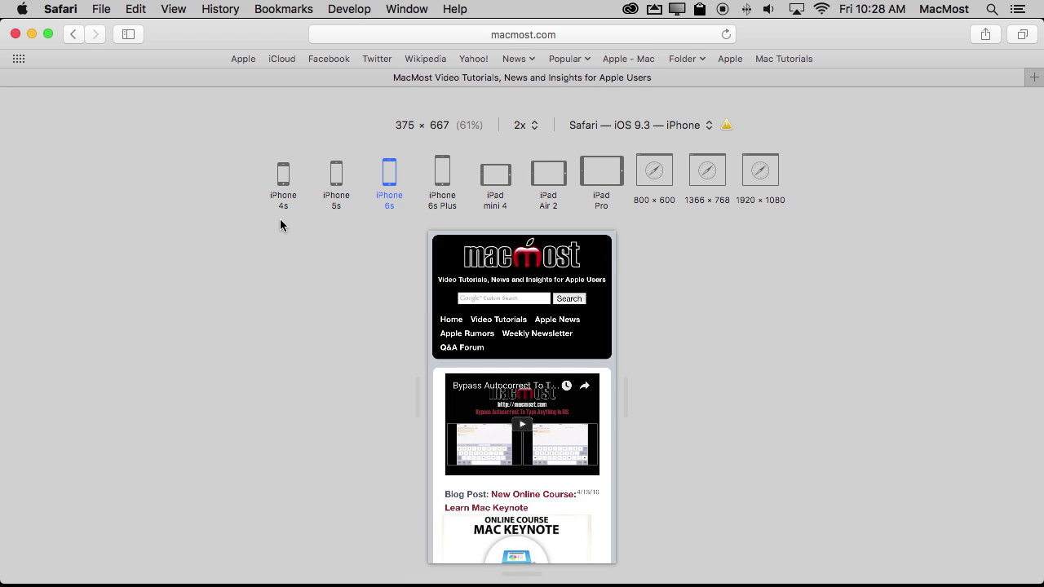
pyautogui.click(285, 177)
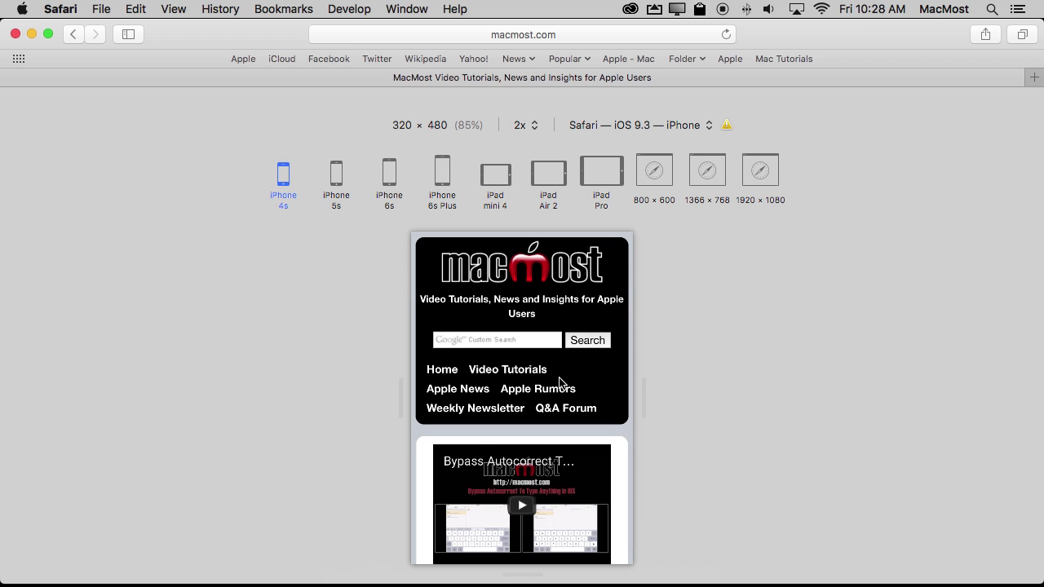
pyautogui.click(501, 179)
pyautogui.click(561, 181)
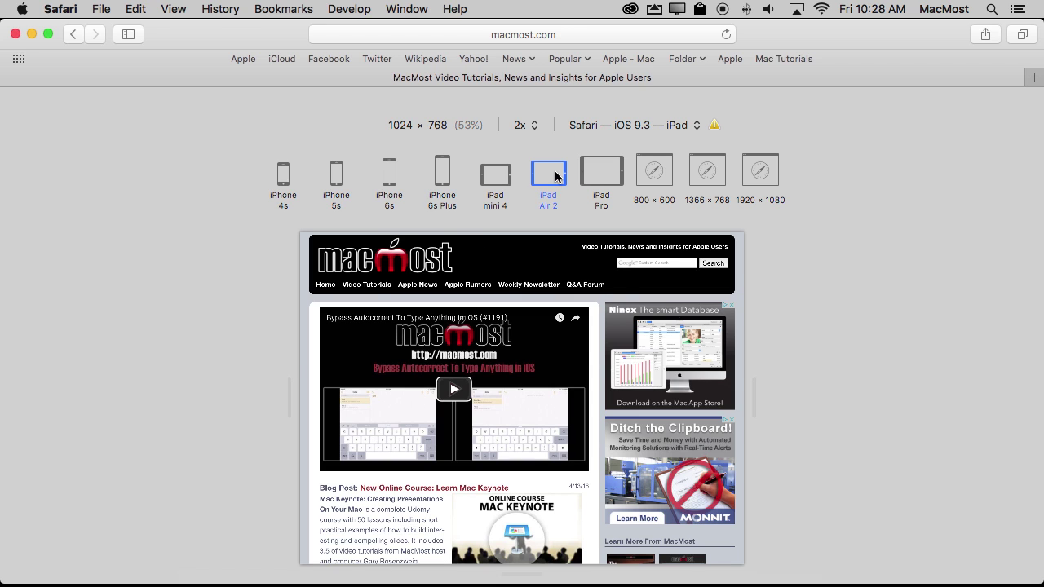
pyautogui.click(391, 175)
pyautogui.click(391, 176)
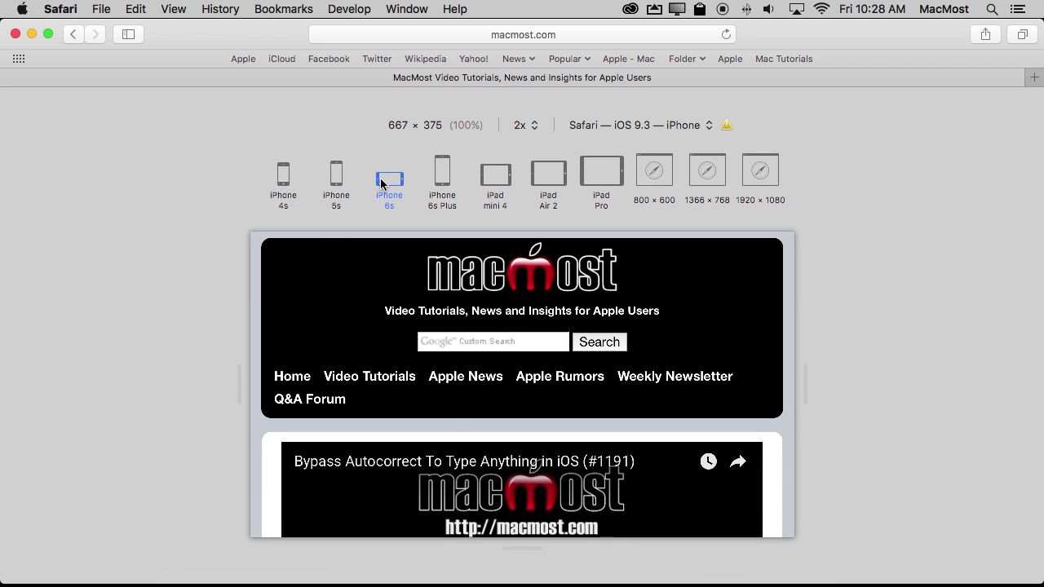
pyautogui.click(397, 188)
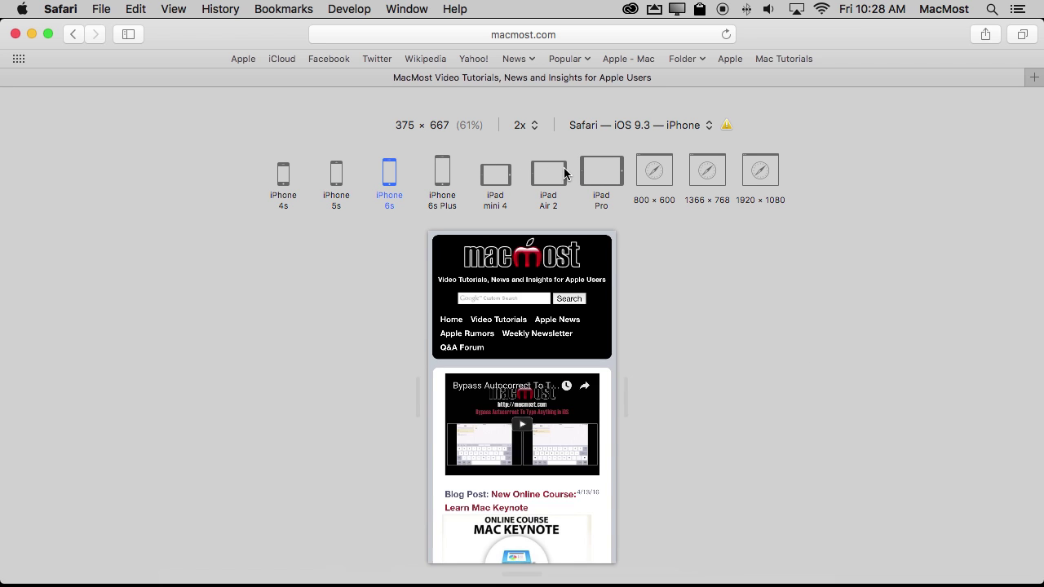
pyautogui.click(563, 172)
pyautogui.click(564, 172)
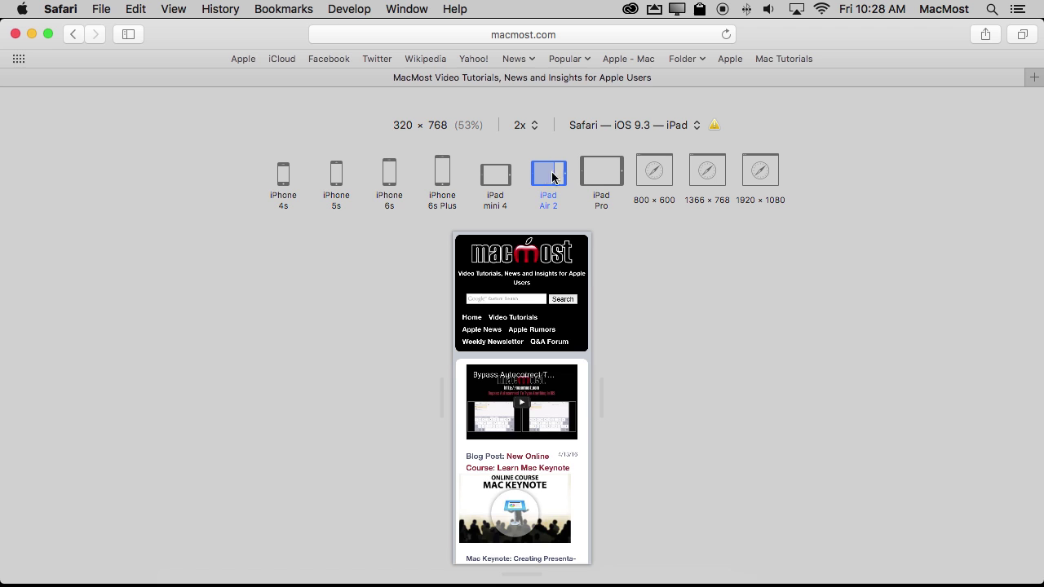
pyautogui.click(545, 176)
pyautogui.click(545, 176)
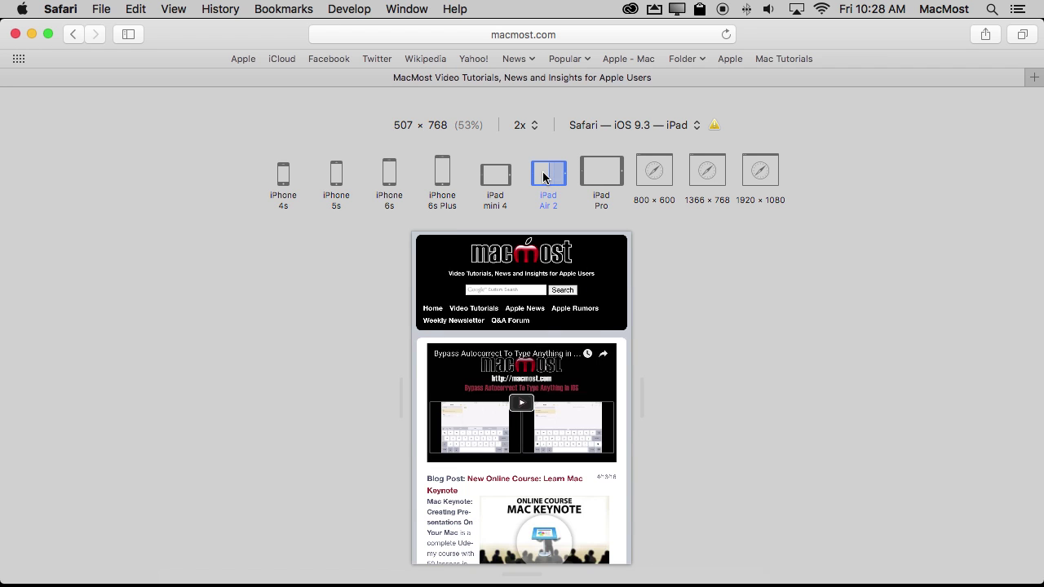
pyautogui.click(544, 176)
pyautogui.click(544, 177)
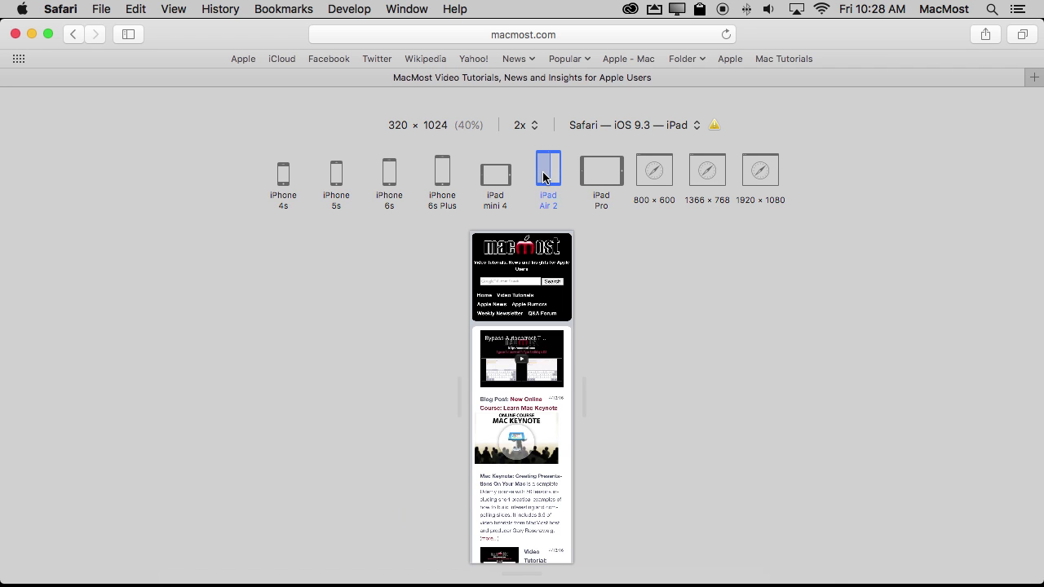
pyautogui.click(545, 177)
pyautogui.click(545, 178)
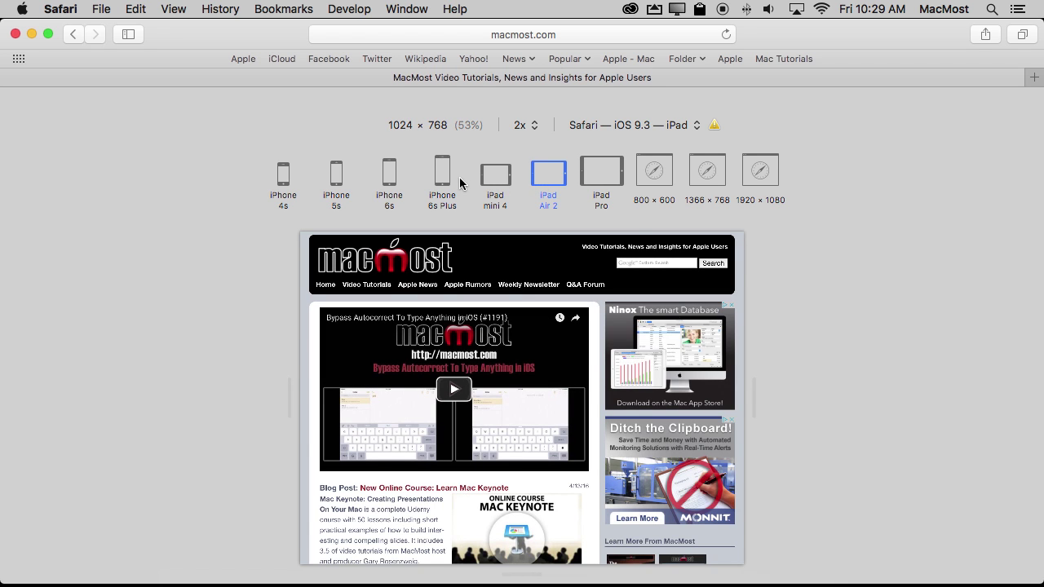
# Try pixel ratios 1x and 3x, return to 2x, then preview at the 800 × 600 desktop size
pyautogui.click(523, 126)
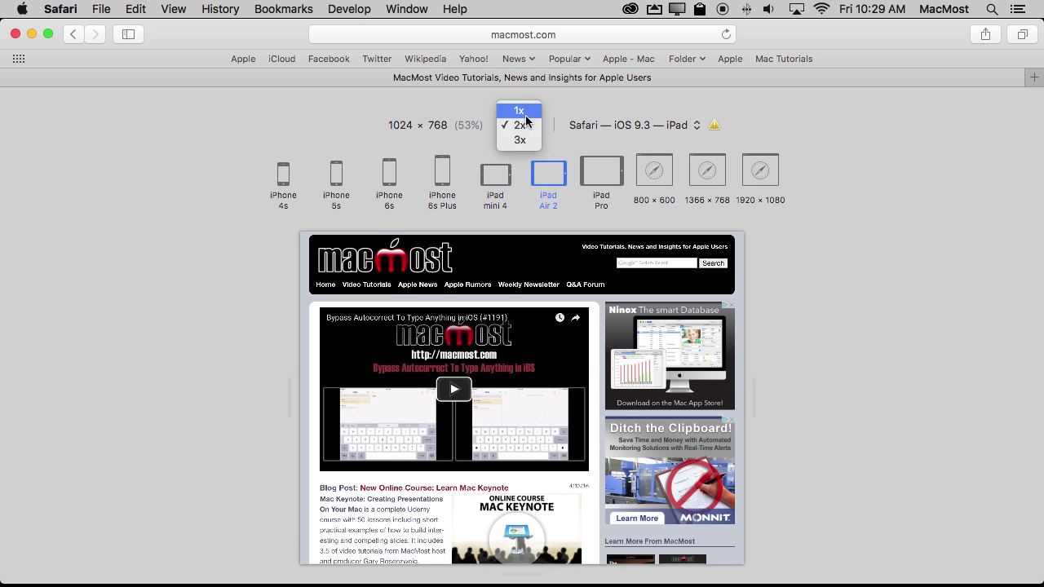
pyautogui.click(525, 112)
pyautogui.click(525, 124)
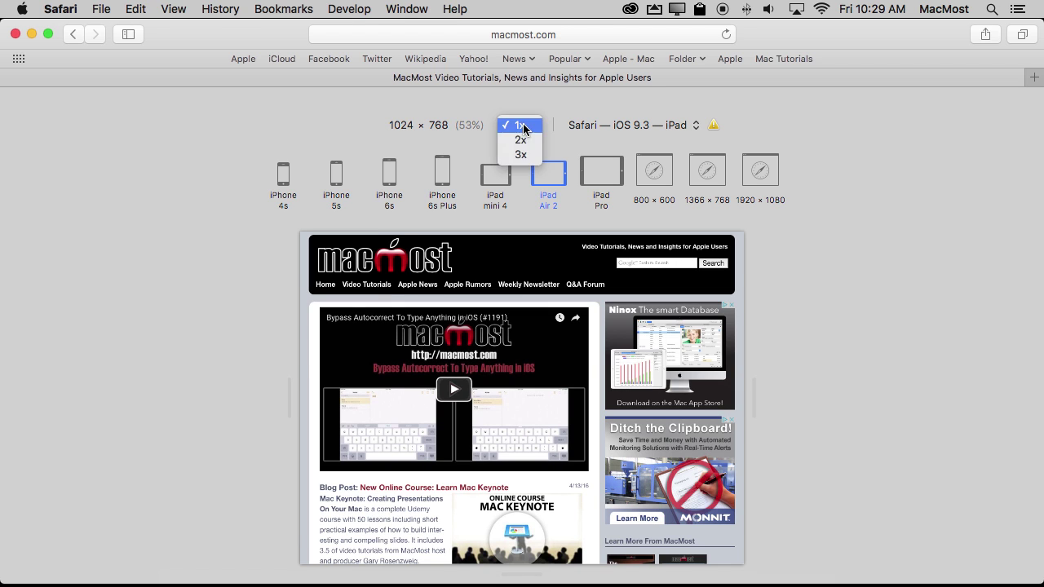
pyautogui.click(528, 155)
pyautogui.click(528, 126)
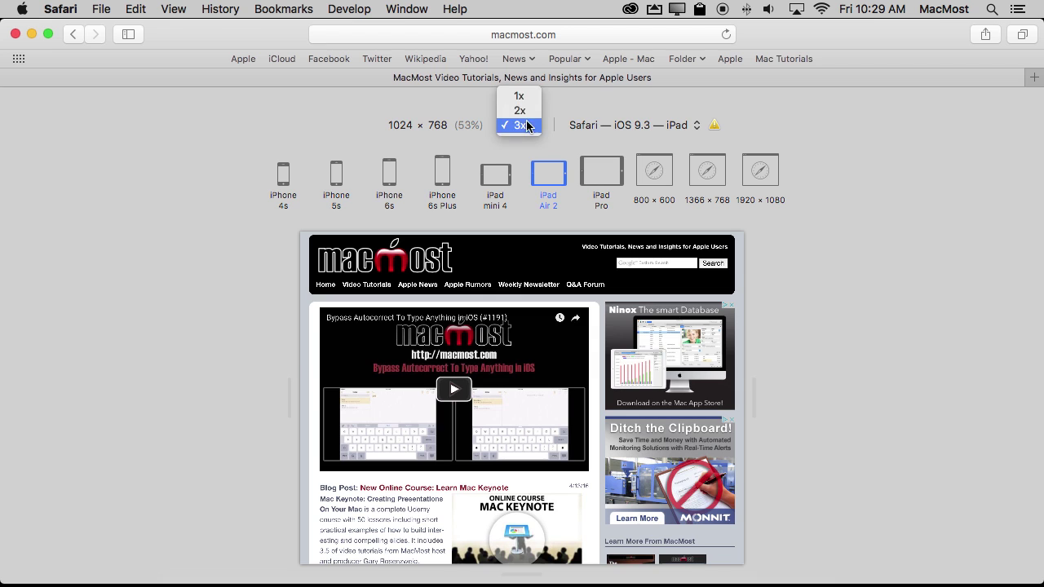
pyautogui.click(527, 111)
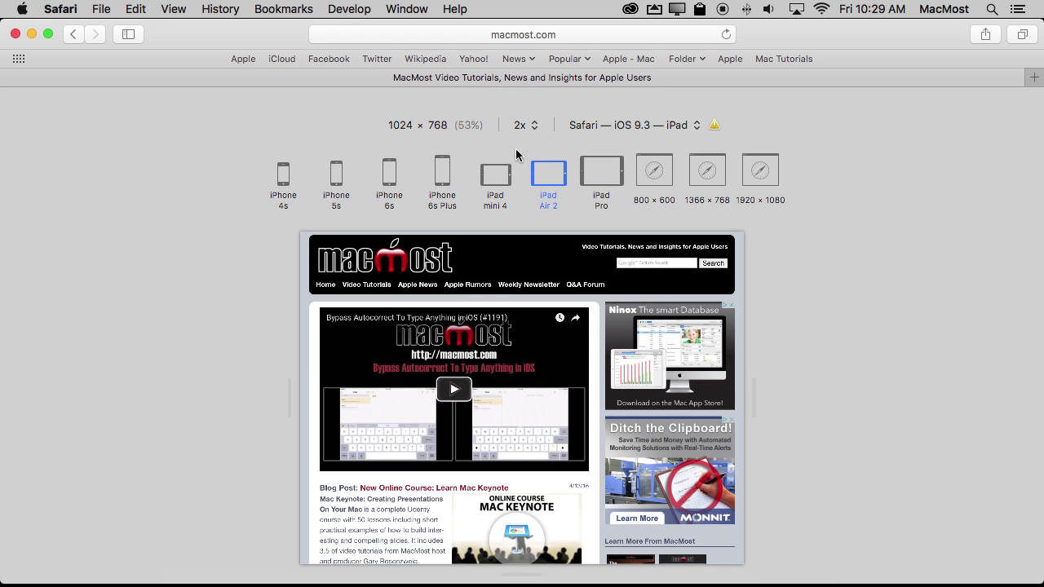
pyautogui.click(658, 181)
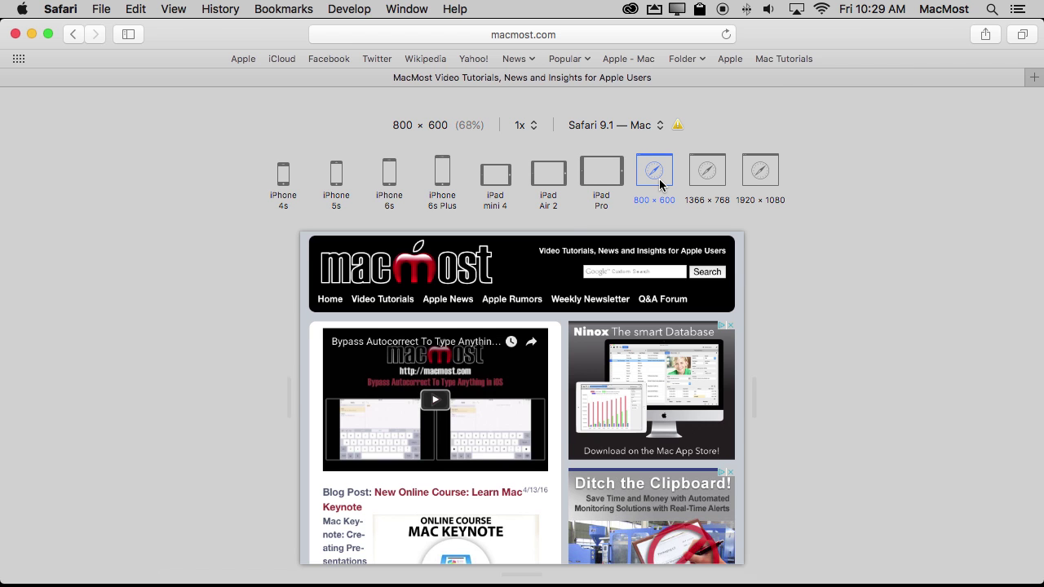
# Preview the page at the 1366 × 768, 1920 × 1080, then 800 × 600 desktop presets
pyautogui.click(715, 178)
pyautogui.click(758, 176)
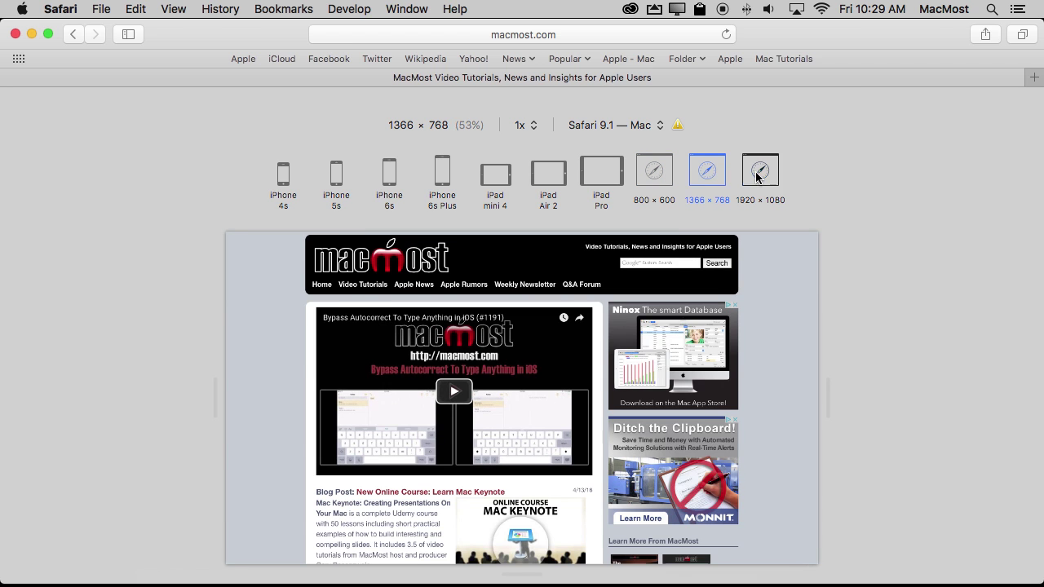
pyautogui.click(709, 178)
pyautogui.click(661, 175)
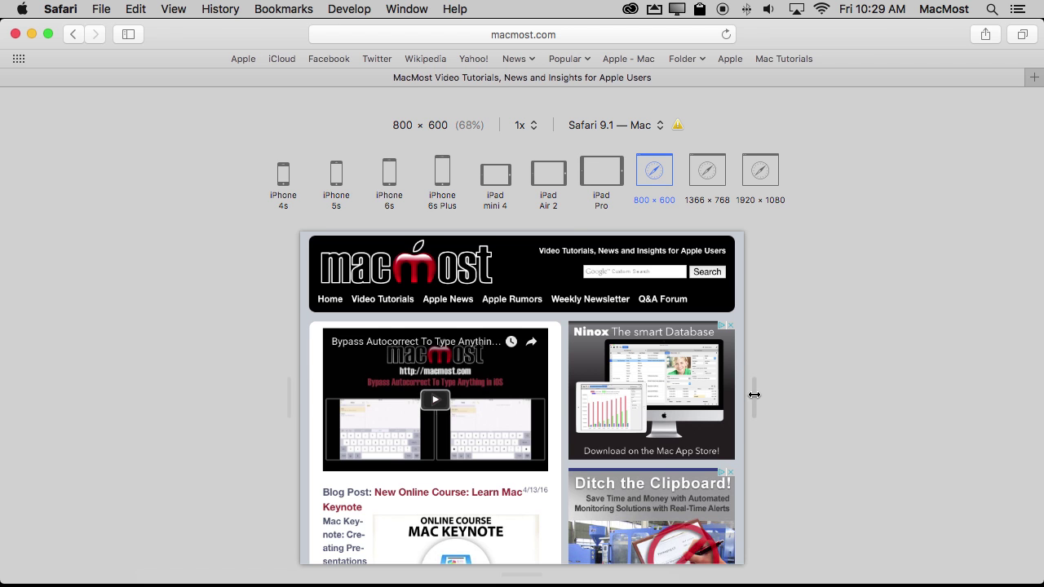
# Resize the viewport to a custom 959 × 510, compare with iPad Pro and 1366 × 768, then narrow it to about 782 wide
pyautogui.moveTo(754, 395); pyautogui.dragTo(799, 389)
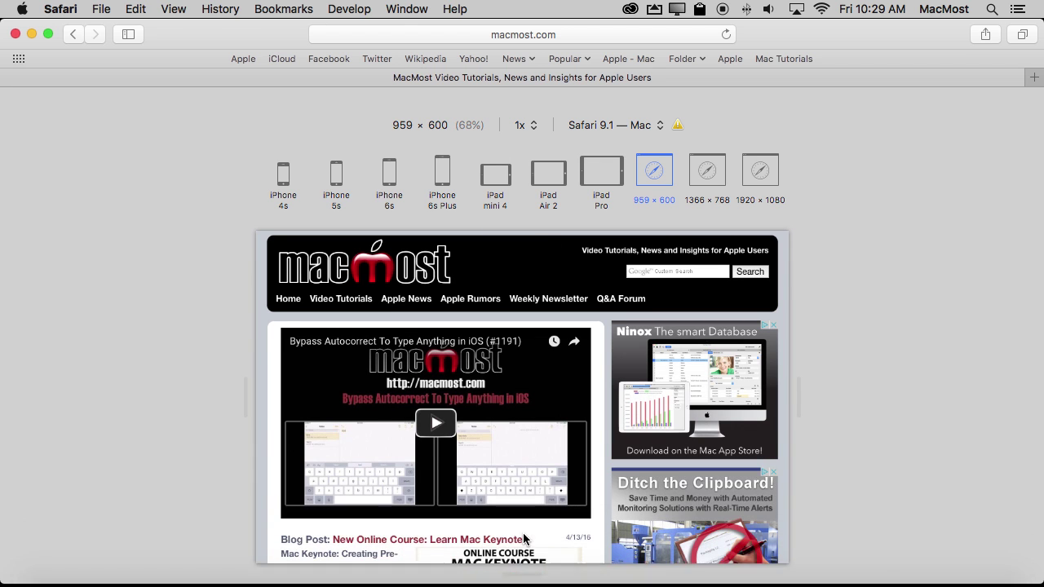
pyautogui.moveTo(511, 573); pyautogui.dragTo(517, 548)
pyautogui.click(605, 170)
pyautogui.click(656, 169)
pyautogui.click(694, 174)
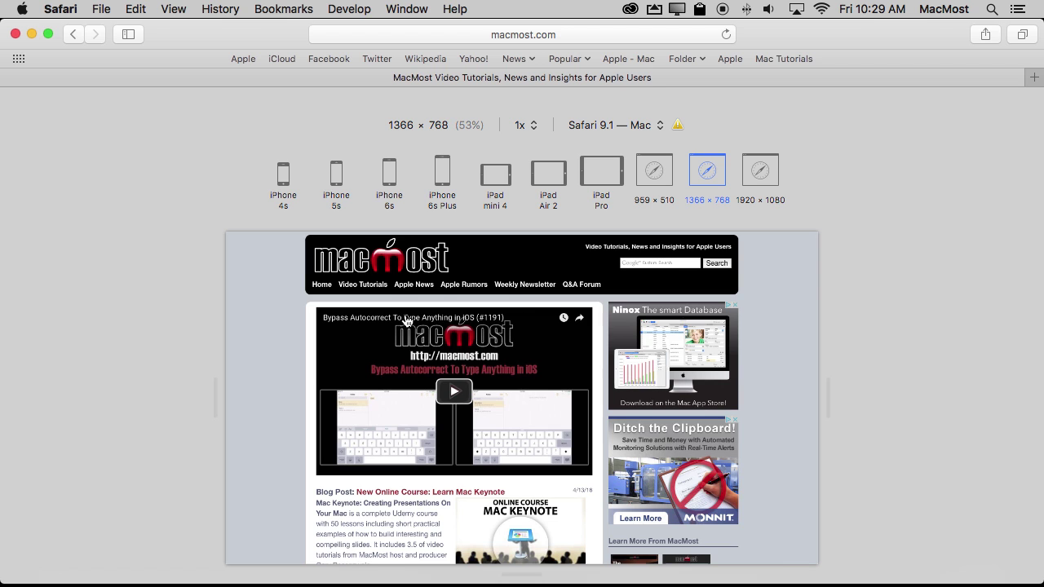
pyautogui.click(653, 178)
pyautogui.moveTo(843, 393); pyautogui.dragTo(789, 391)
pyautogui.moveTo(788, 392); pyautogui.dragTo(782, 391)
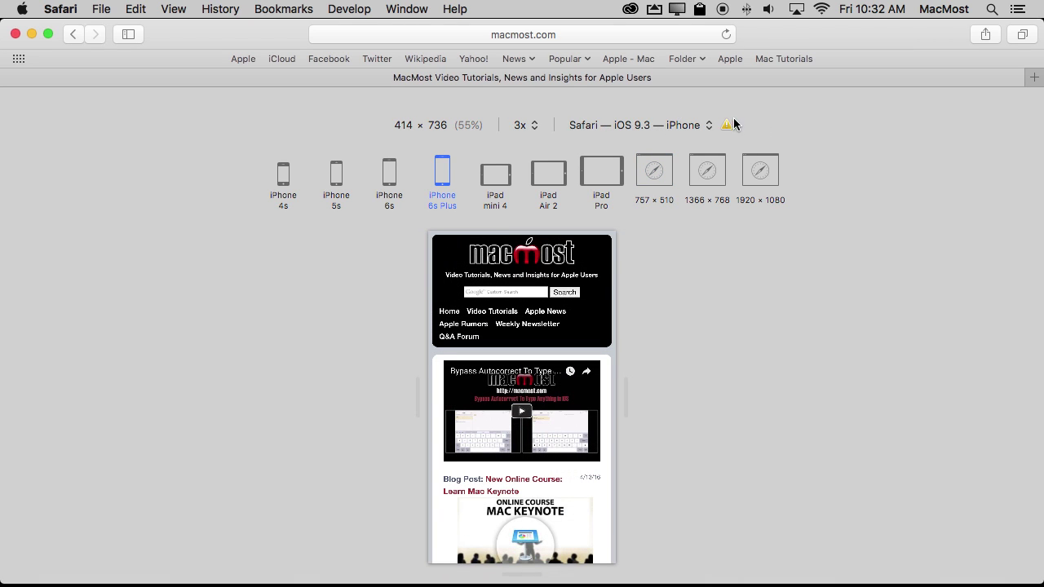
pyautogui.click(609, 129)
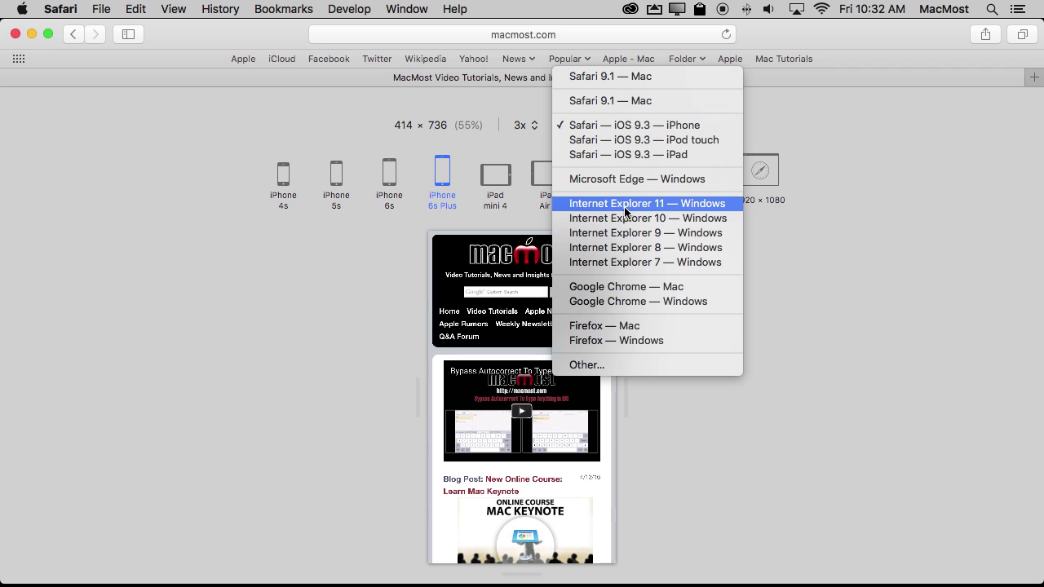
pyautogui.moveTo(626, 212)
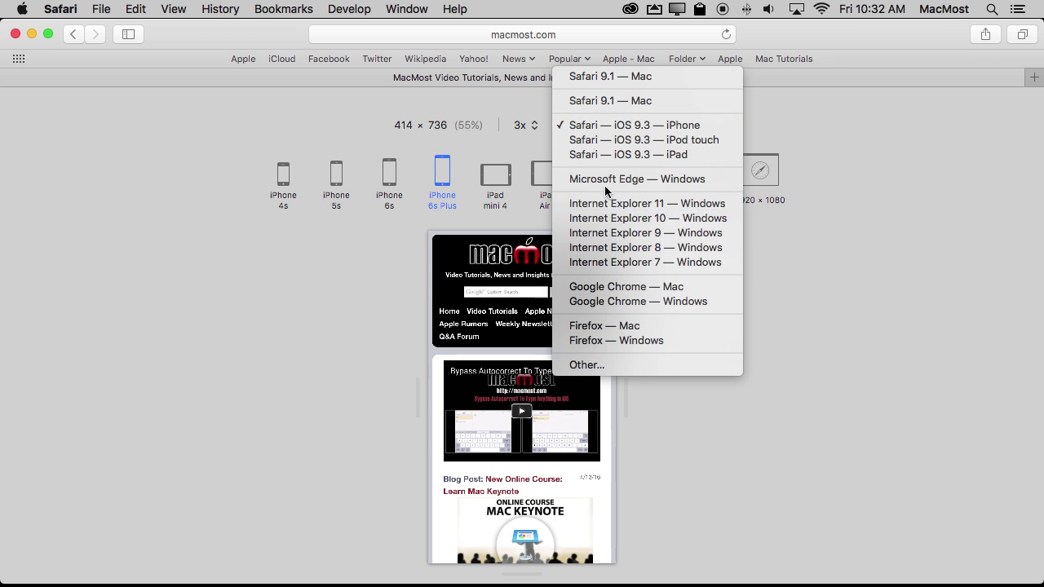
pyautogui.click(772, 132)
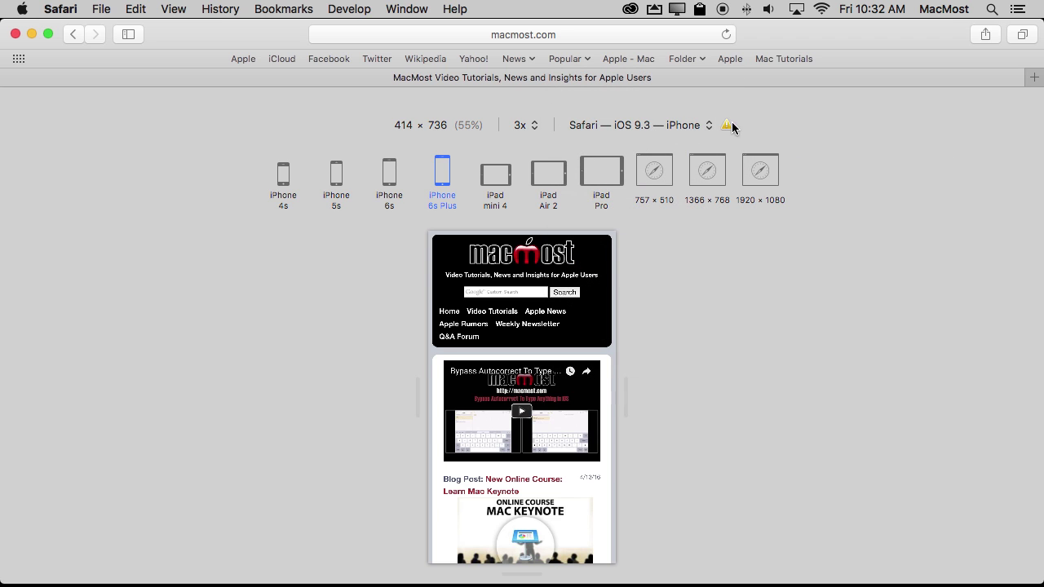